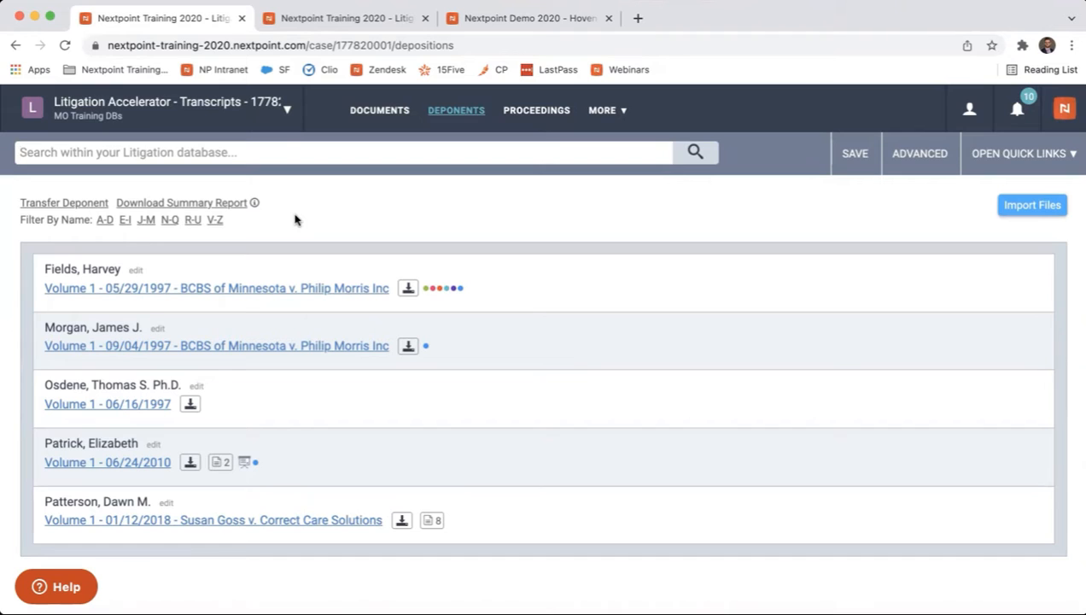
# View the list of proceedings and return to the list of deponents.
pyautogui.click(537, 111)
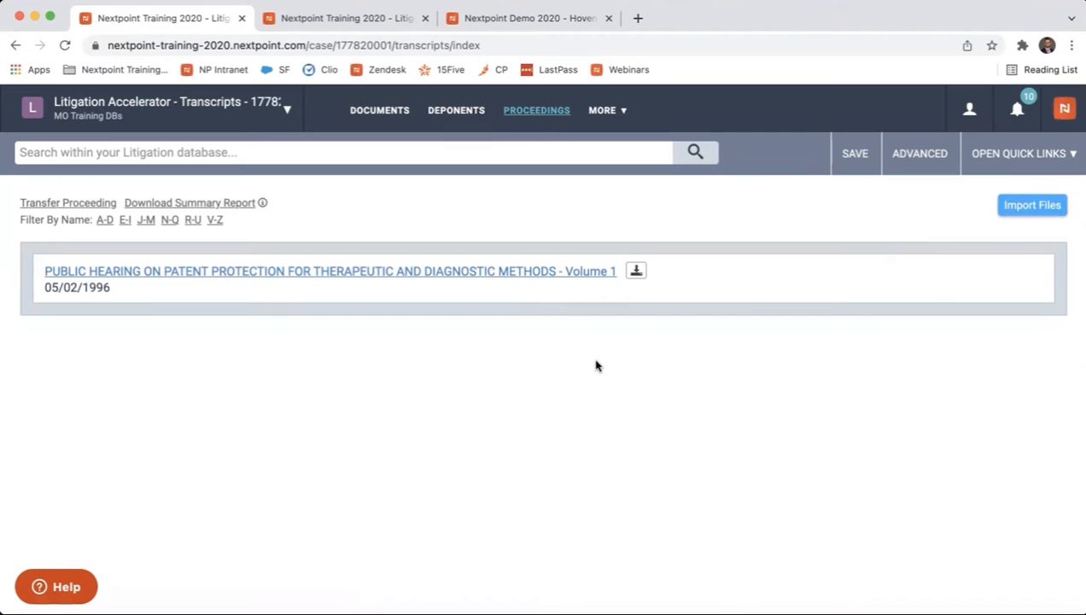
pyautogui.click(469, 118)
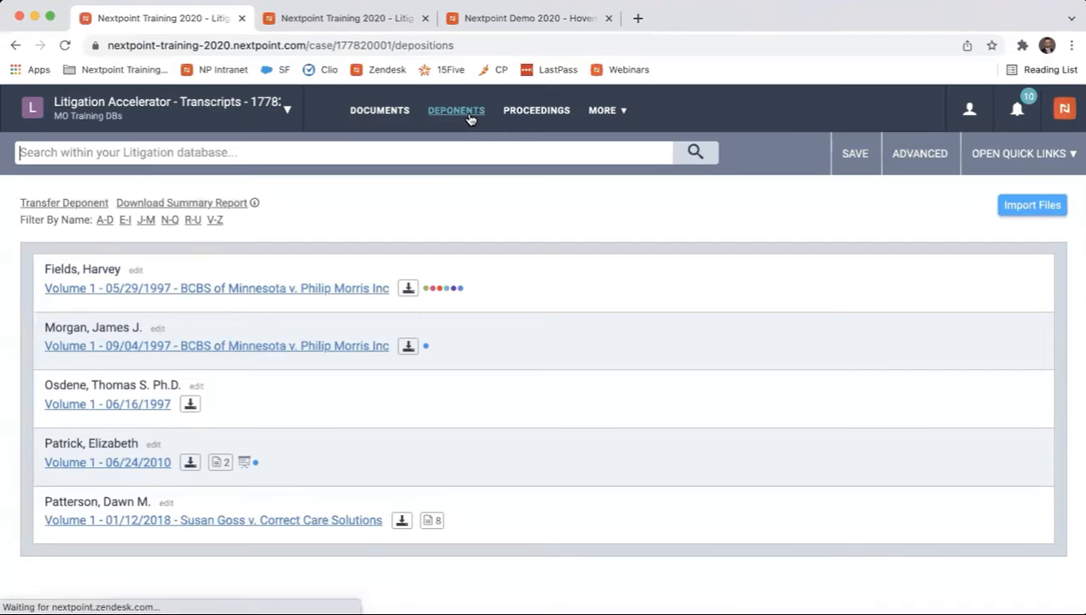
pyautogui.click(513, 118)
pyautogui.click(455, 118)
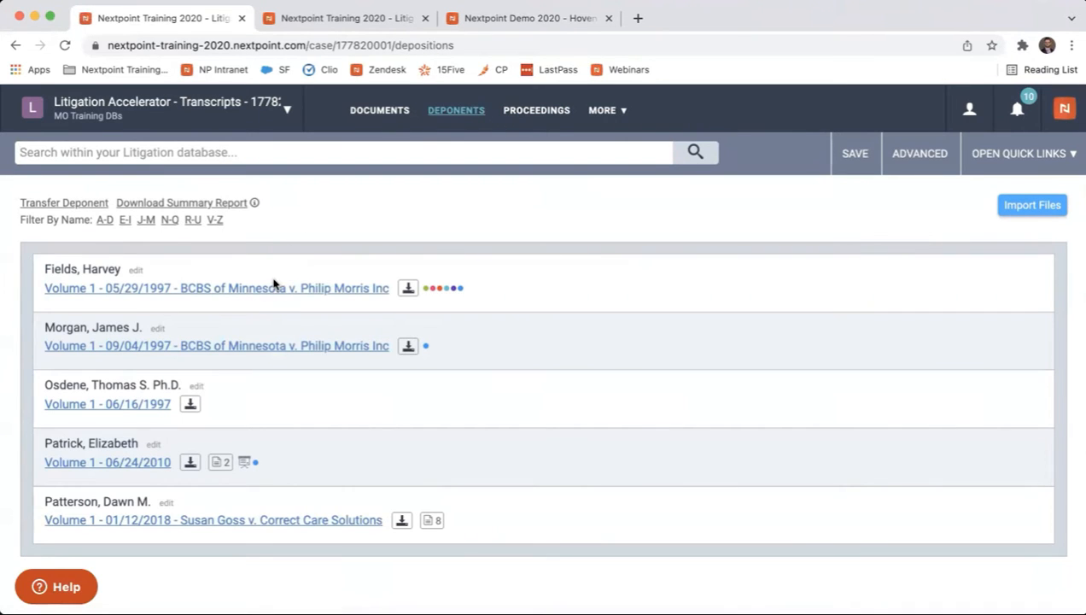
# Start a deponent transfer with the existing Jack Litigation Case database as its destination.
pyautogui.click(88, 203)
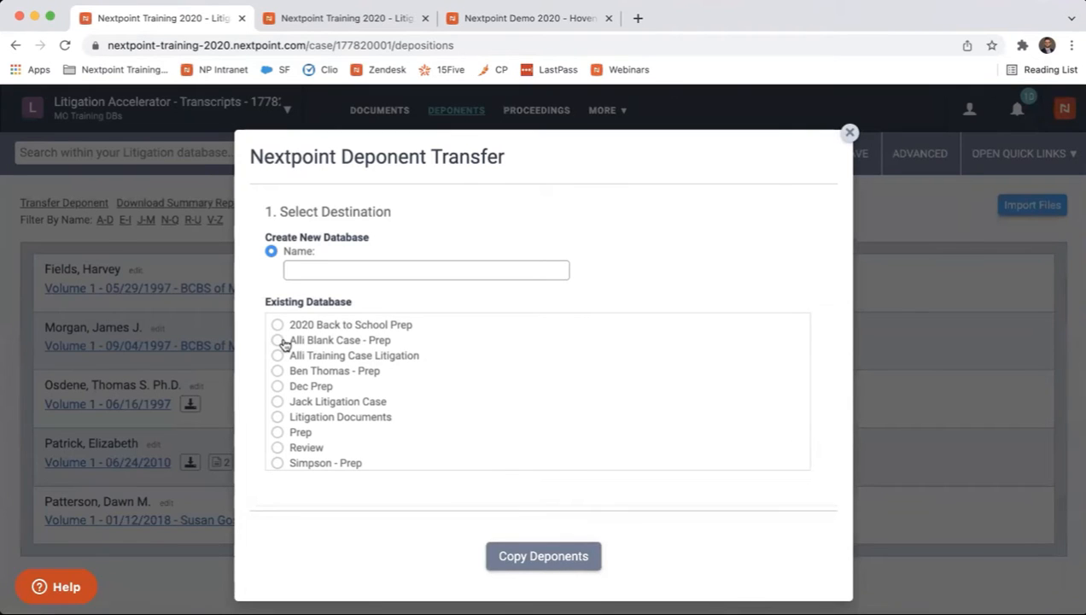
pyautogui.click(279, 402)
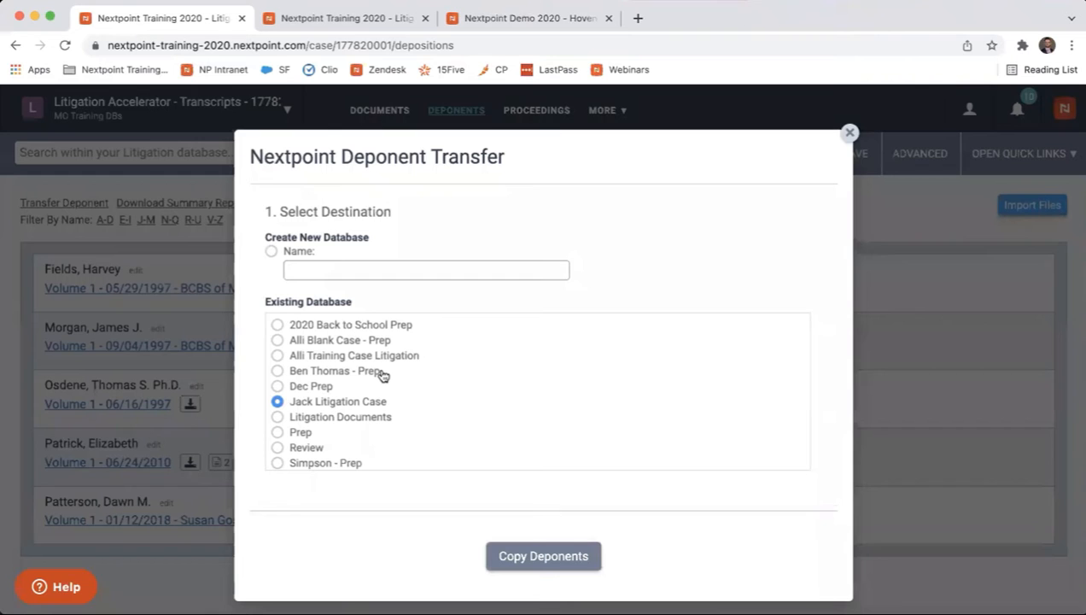
pyautogui.scroll(-2, 382, 376)
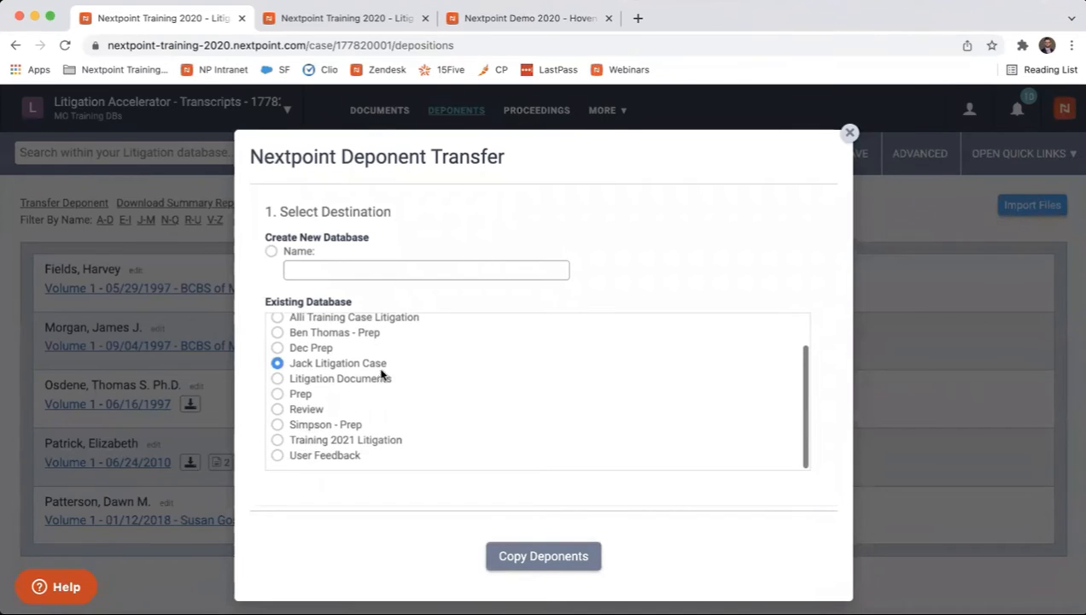
# Select all five deponents and their related documents for the transfer, and dismiss it without copying.
pyautogui.scroll(-5, 381, 373)
pyautogui.click(282, 289)
pyautogui.click(283, 310)
pyautogui.click(282, 333)
pyautogui.click(282, 357)
pyautogui.click(282, 380)
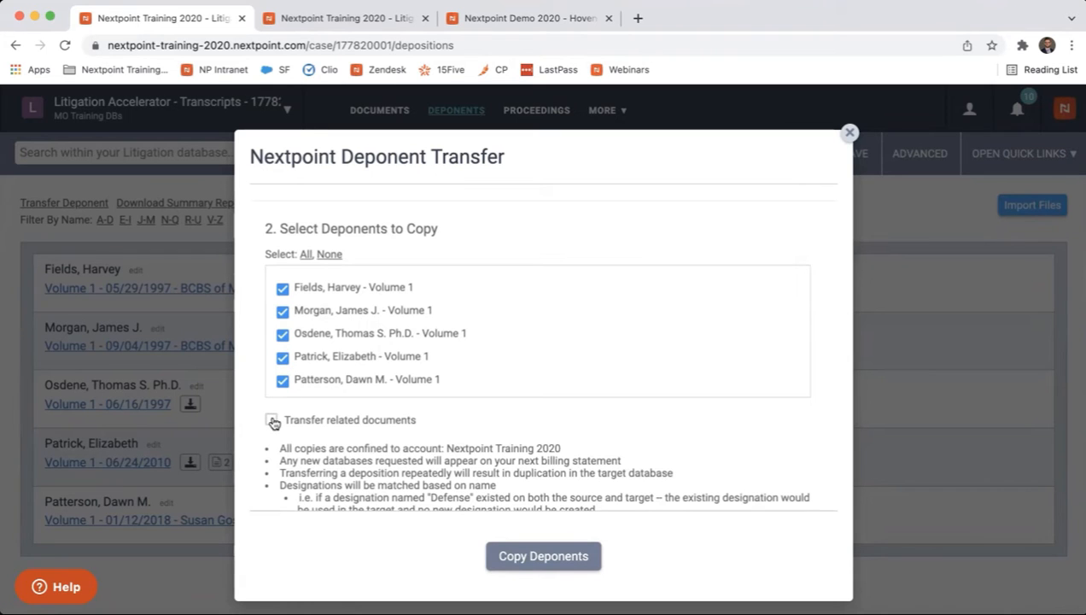
pyautogui.click(271, 420)
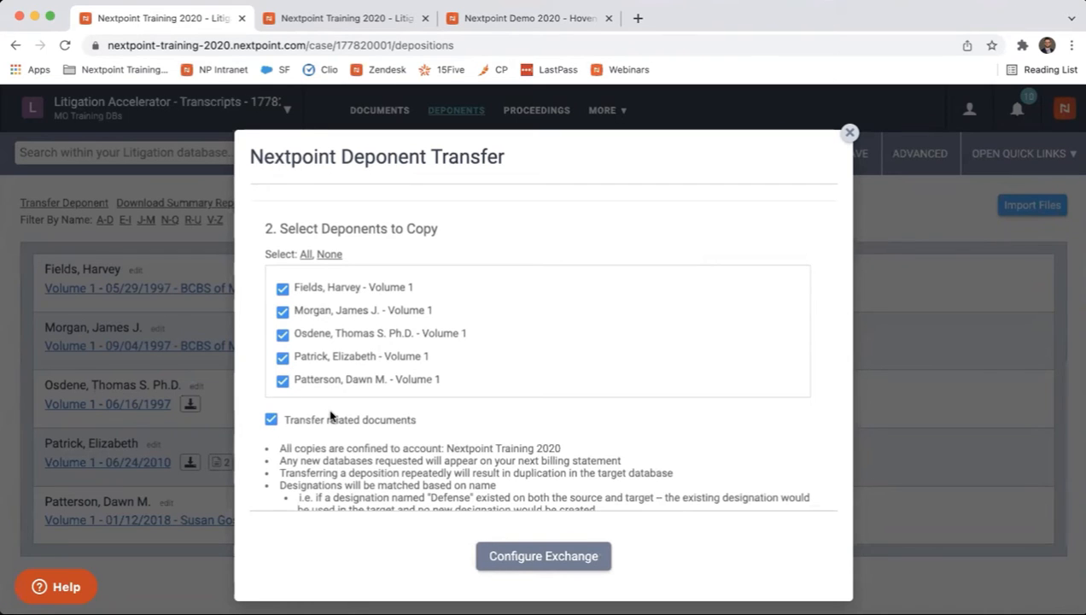
pyautogui.scroll(-2, 430, 464)
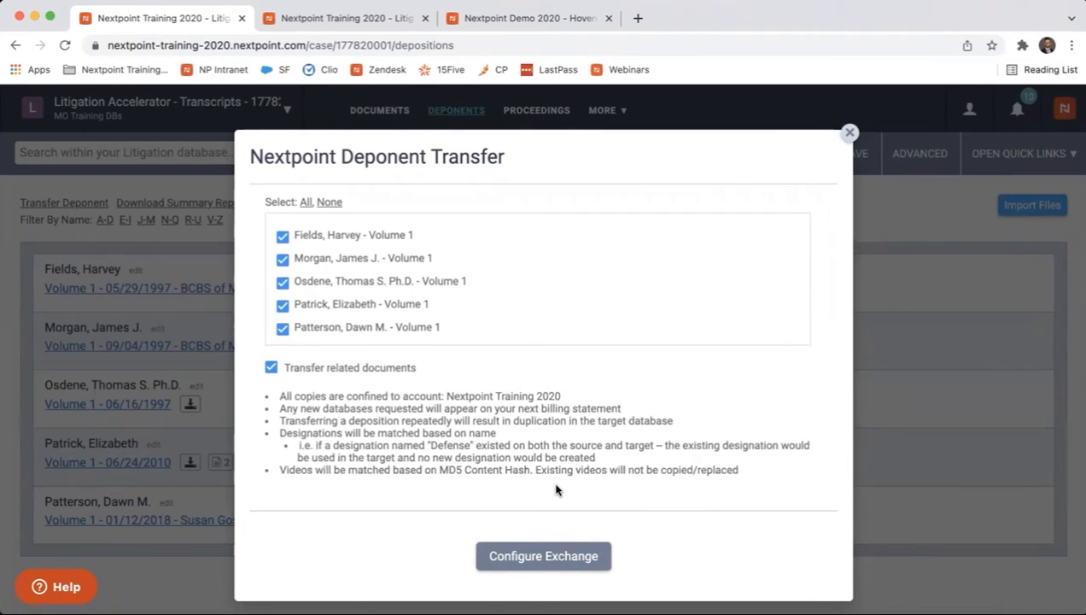
pyautogui.click(848, 133)
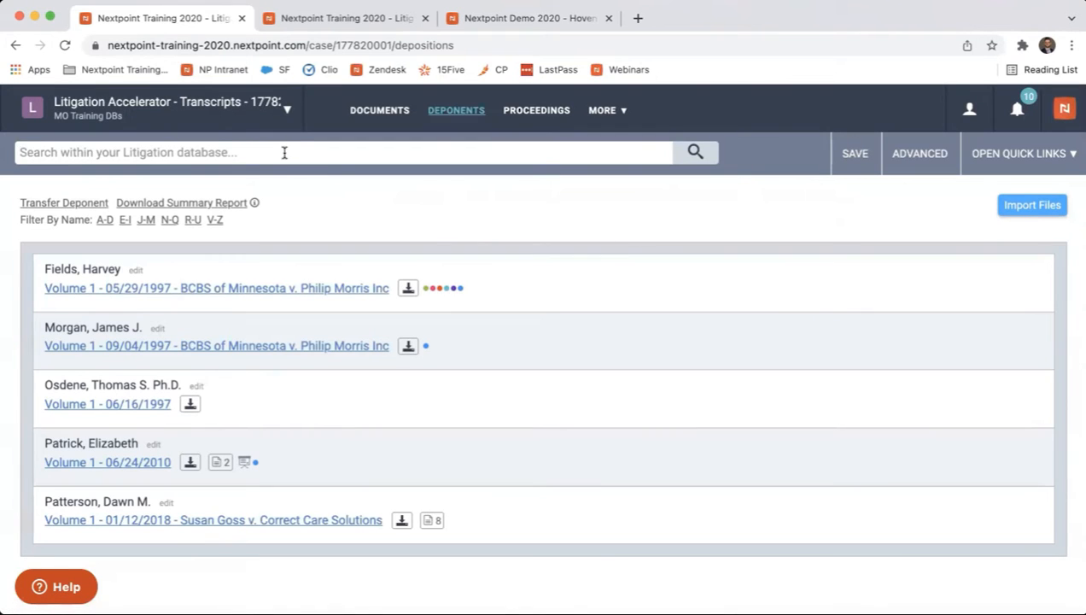
# Search the deponents for state:minnesota.
pyautogui.write('state')
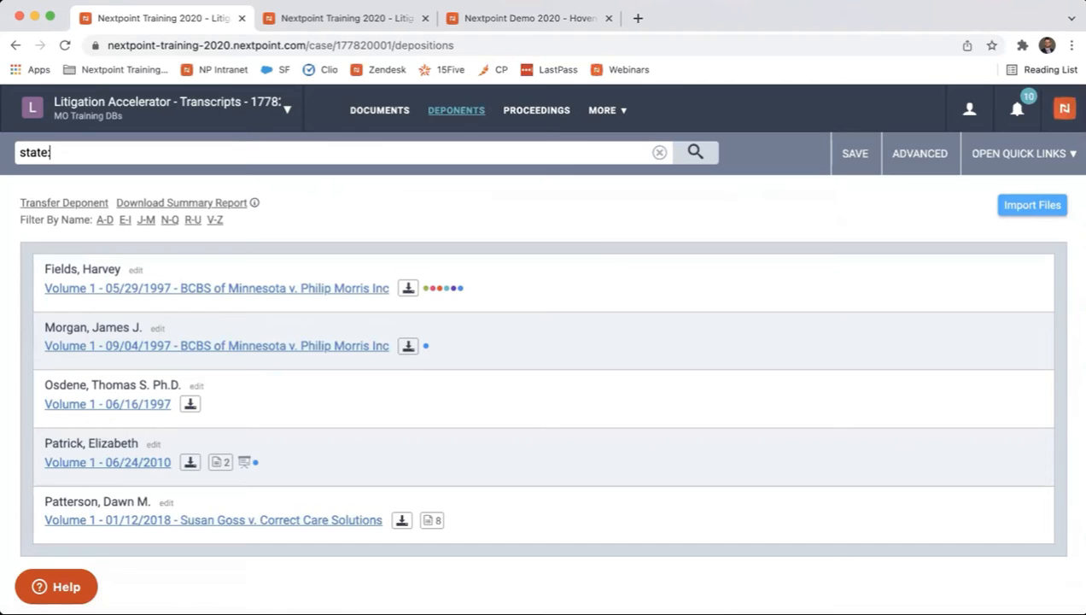
pyautogui.write(':minnesota')
pyautogui.press('Return')
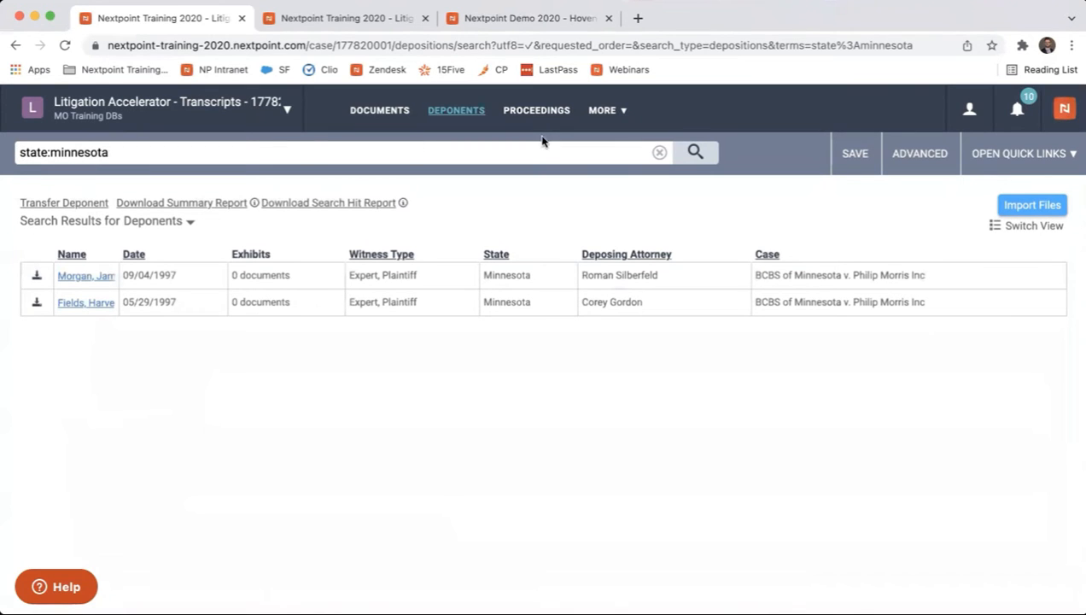
# Review the Fields and Hot Fields sections in the database's document settings.
pyautogui.click(602, 112)
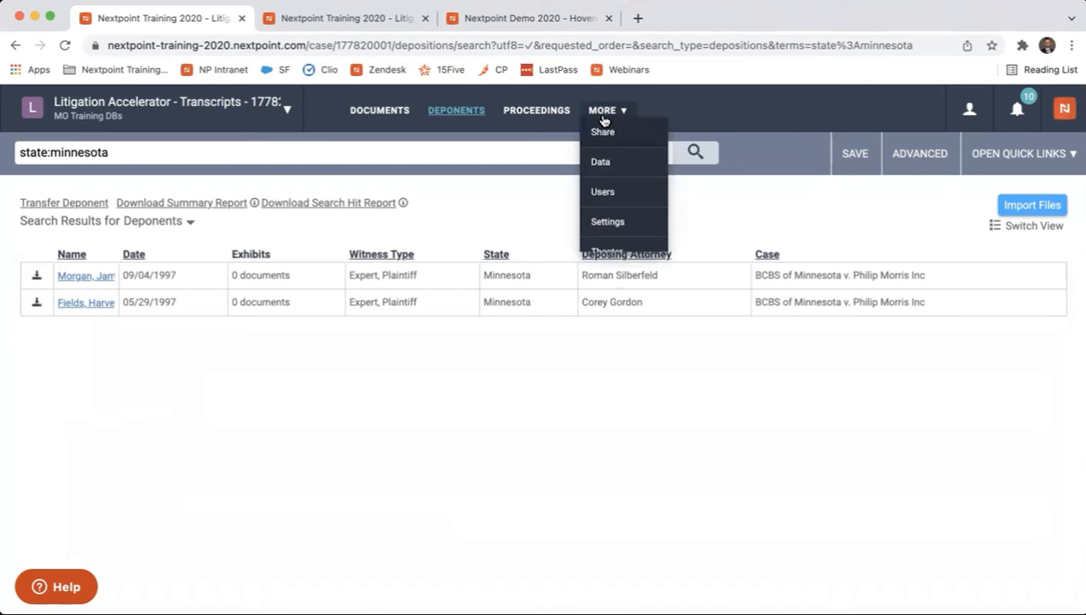
pyautogui.click(624, 222)
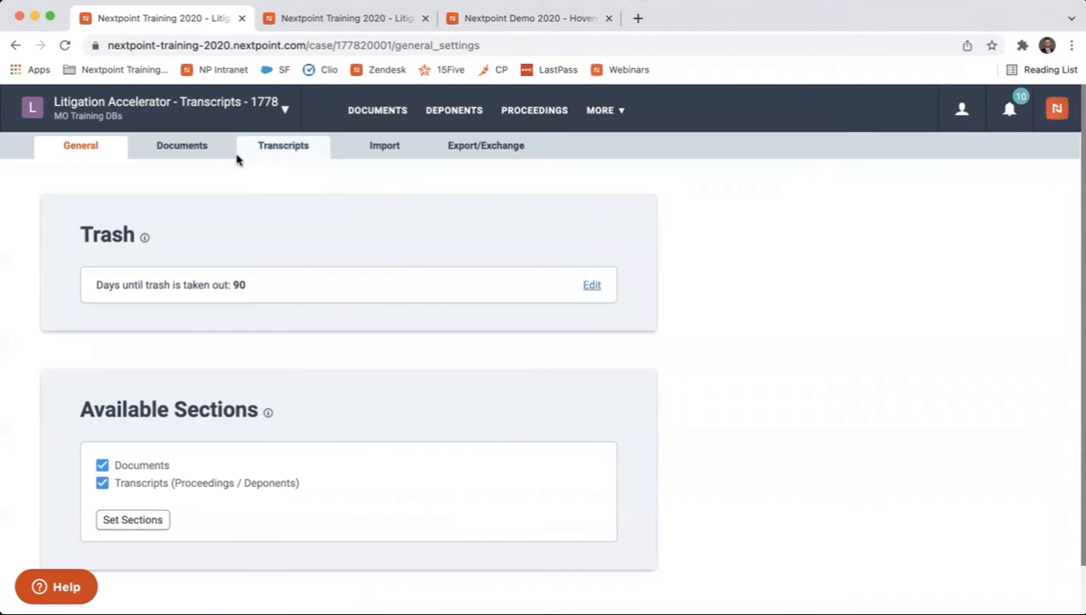
pyautogui.click(195, 145)
pyautogui.scroll(-10, 640, 340)
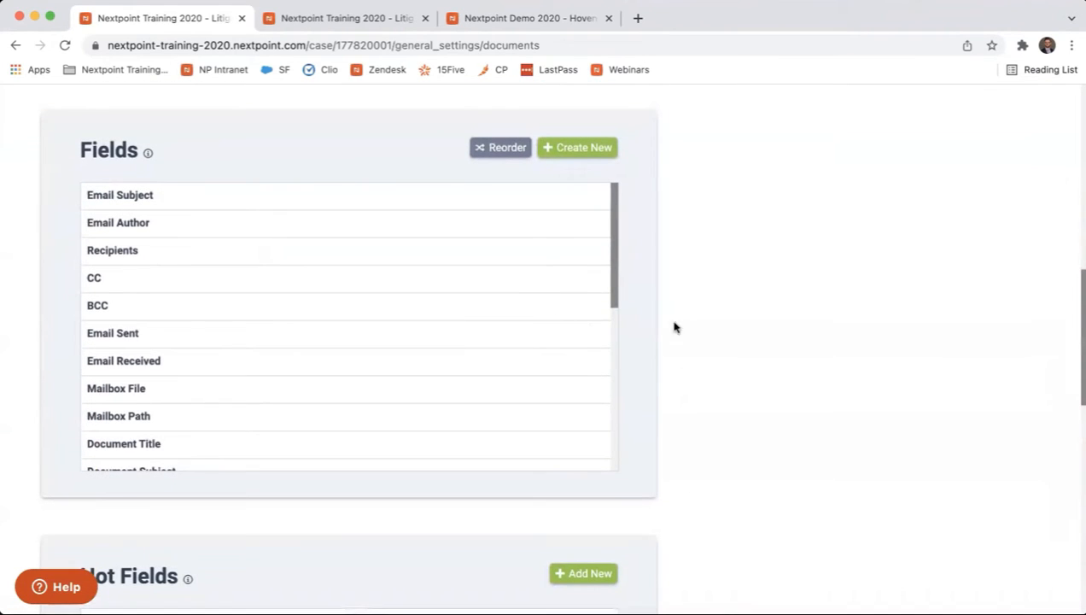
pyautogui.scroll(-4, 715, 344)
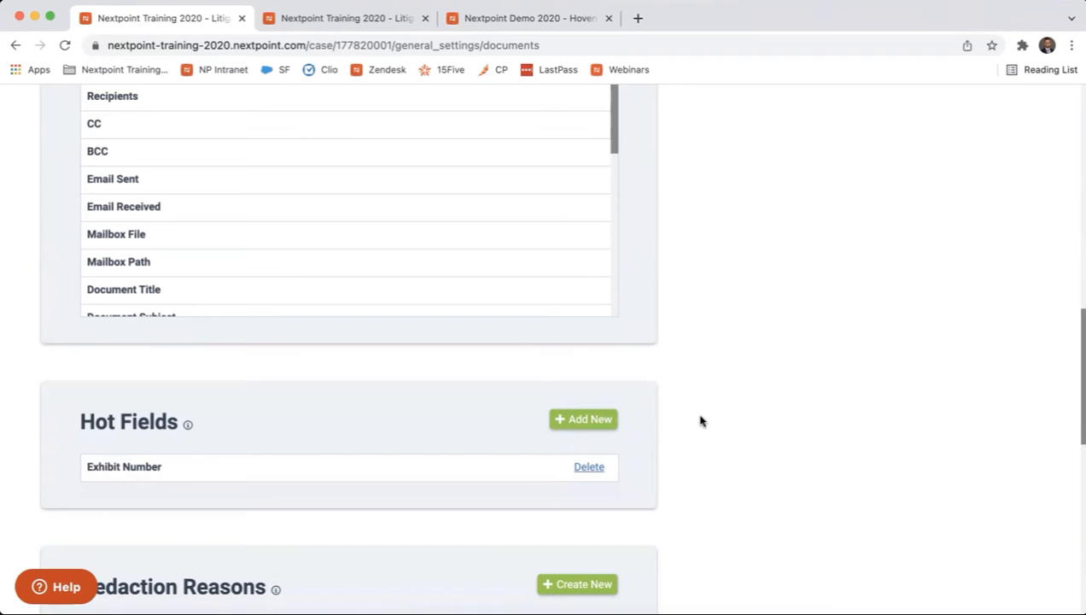
pyautogui.scroll(15, 700, 420)
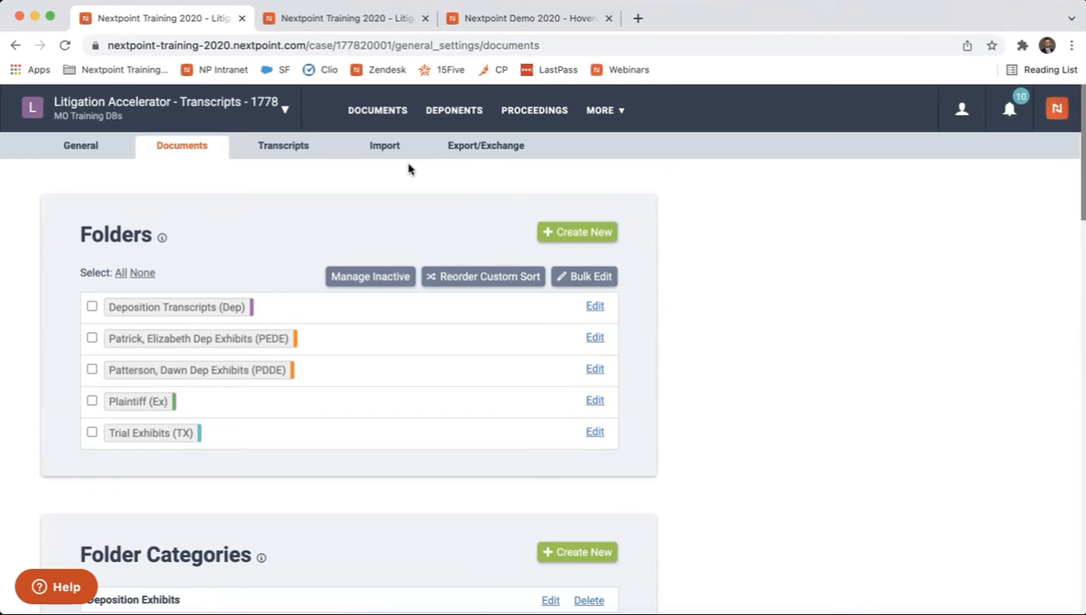
# Open the deposition transcript dated 09/04/1997 from the deponents list and choose Full PDF as its report type.
pyautogui.click(443, 114)
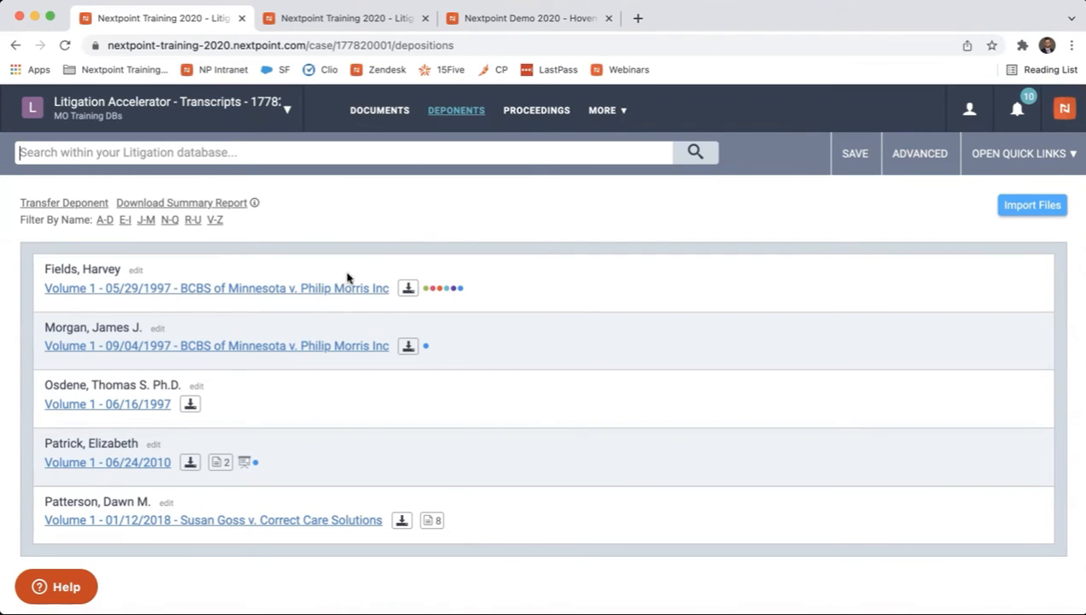
pyautogui.click(262, 350)
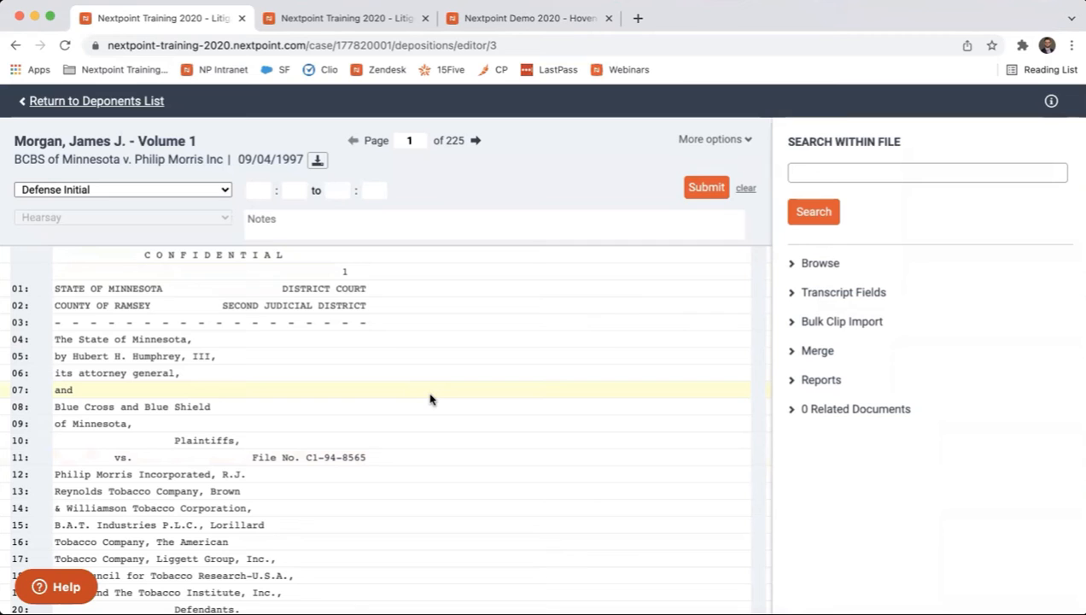
pyautogui.click(788, 385)
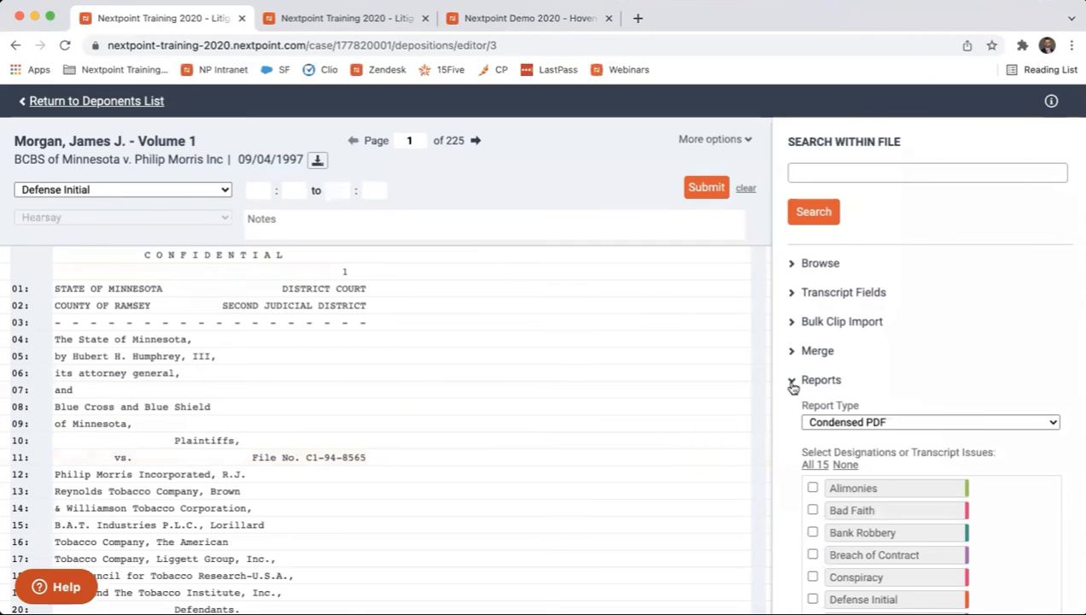
pyautogui.click(885, 421)
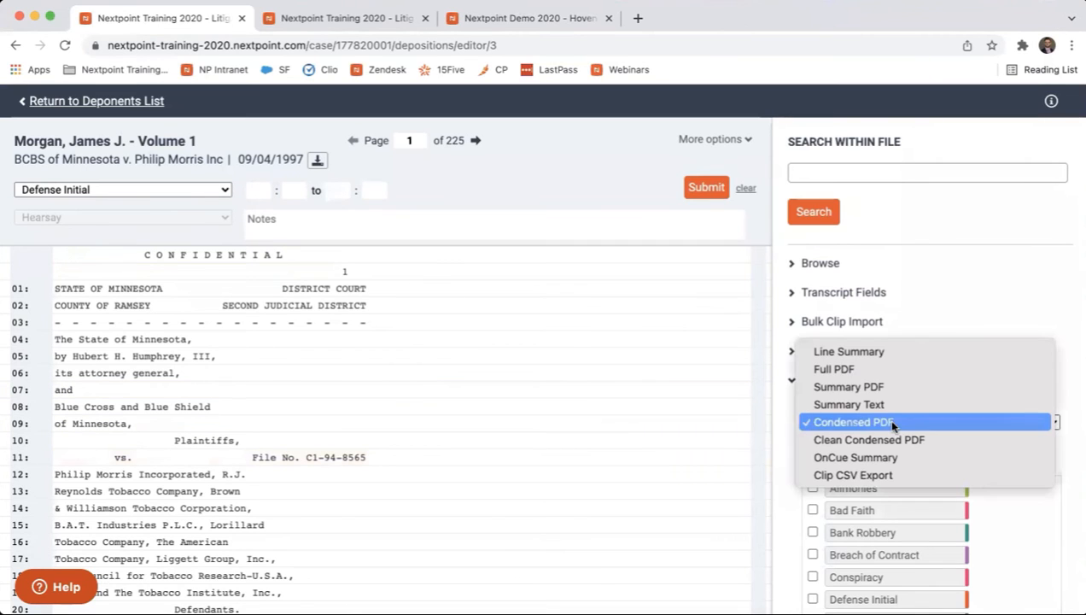
pyautogui.click(878, 372)
pyautogui.scroll(-3, 879, 393)
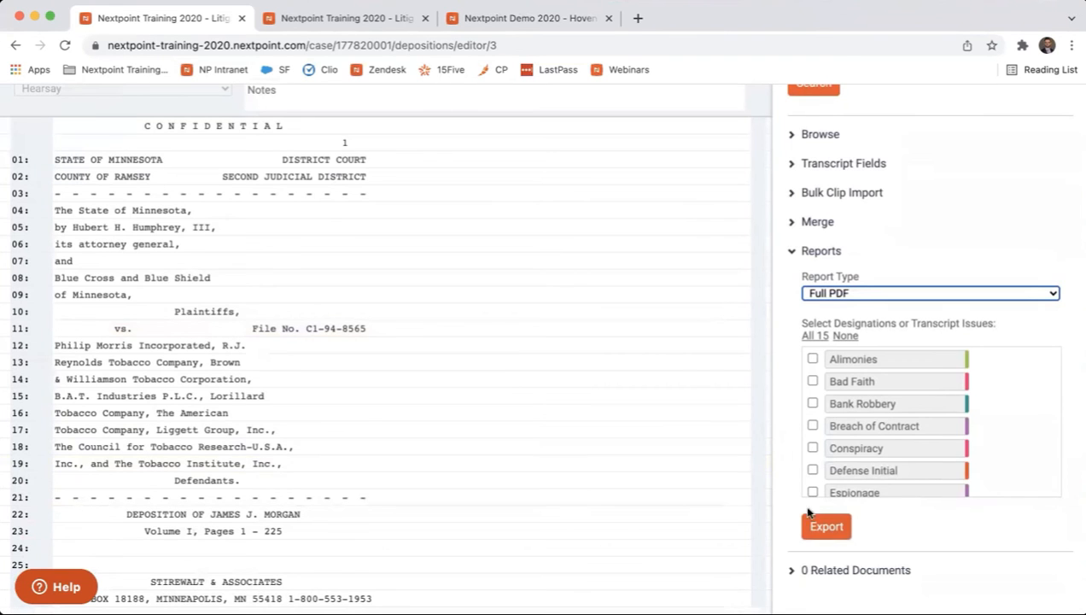
pyautogui.scroll(3, 635, 339)
# Open the Dep-2 transcript from the Deposition Transcripts document folder in Theater.
pyautogui.click(142, 107)
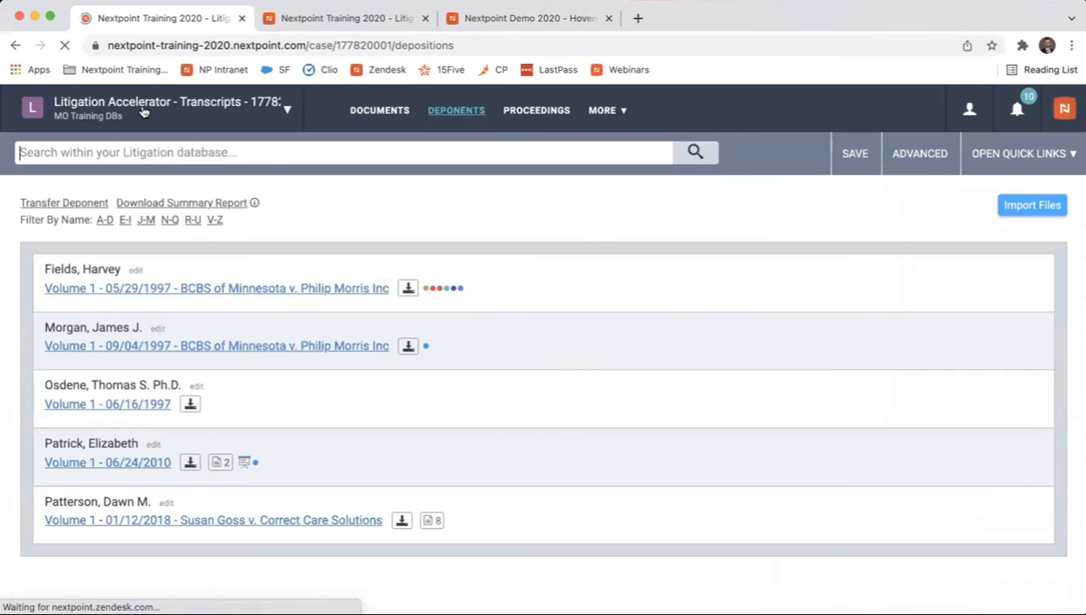
pyautogui.click(389, 111)
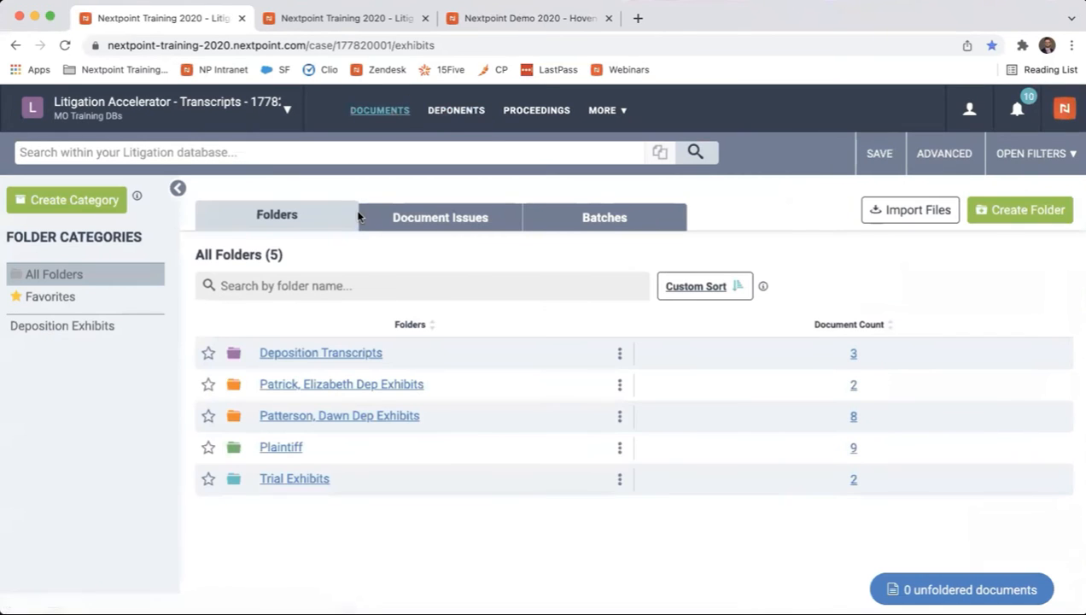
pyautogui.click(344, 355)
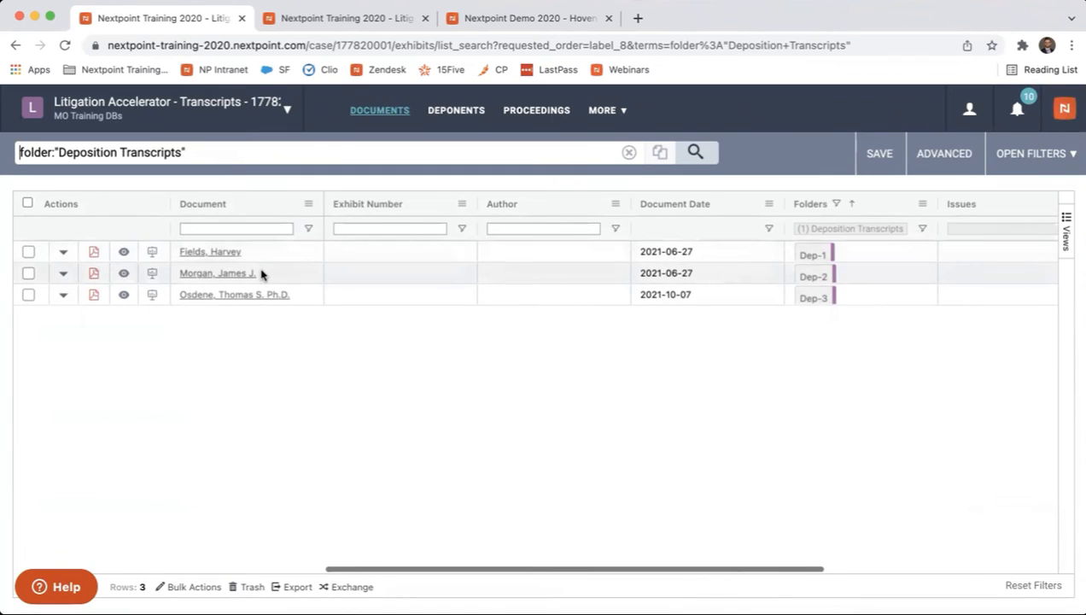
pyautogui.click(153, 275)
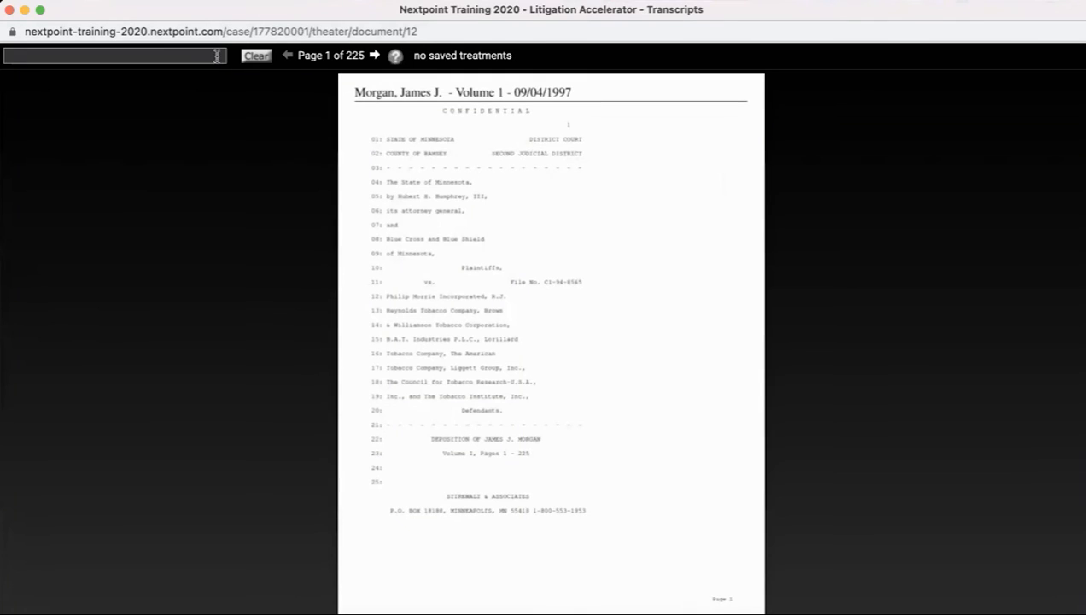
# Bring up document dep-3 in Theater and jump to its page 34.
pyautogui.click(213, 57)
pyautogui.write('dep-3')
pyautogui.press('Return')
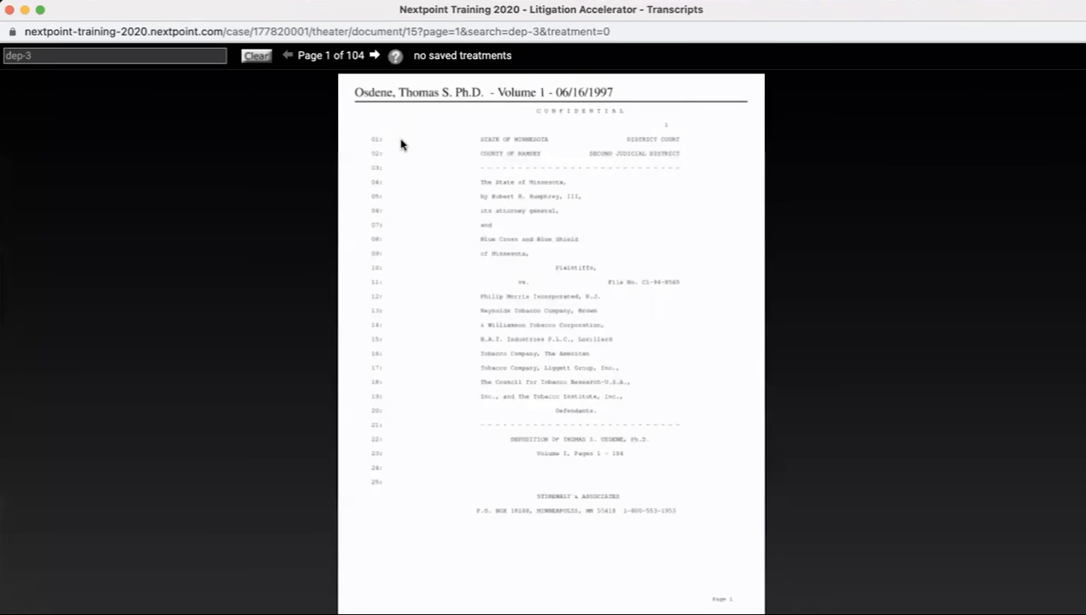
pyautogui.write('j')
pyautogui.write('34')
pyautogui.press('Return')
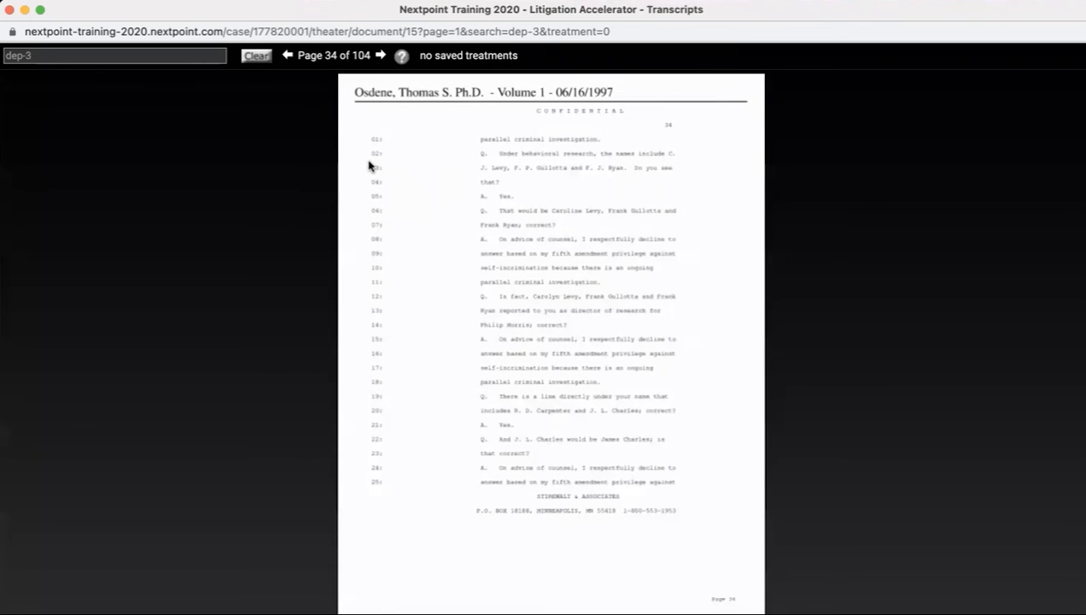
# Call out lines 03 to 11 of the page, and highlight and underline the answer "A. Yes." on line 05.
pyautogui.moveTo(367, 163); pyautogui.dragTo(690, 295)
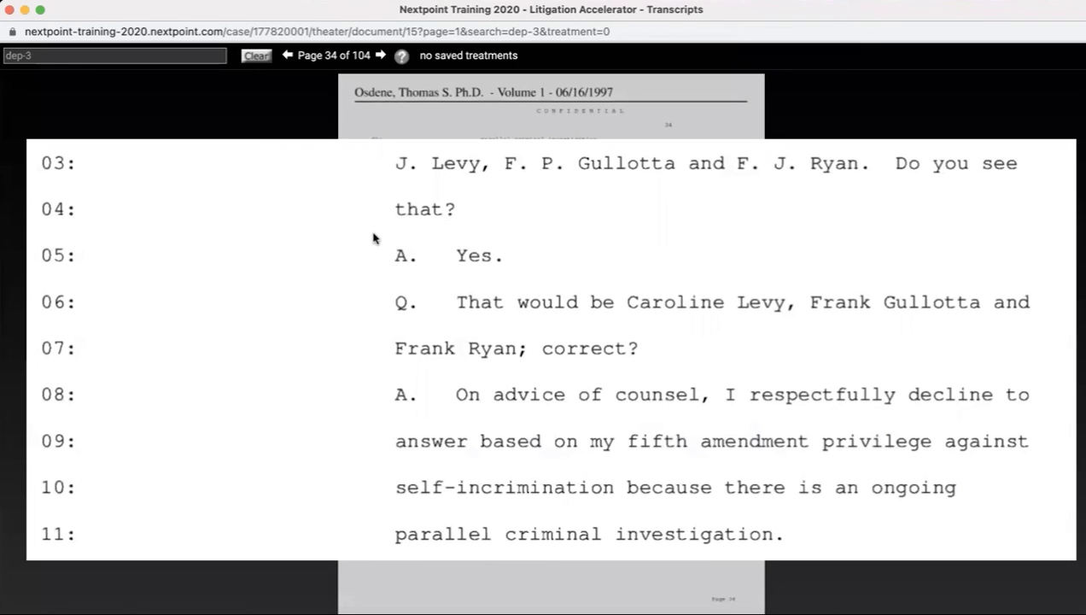
pyautogui.moveTo(373, 235); pyautogui.dragTo(519, 280)
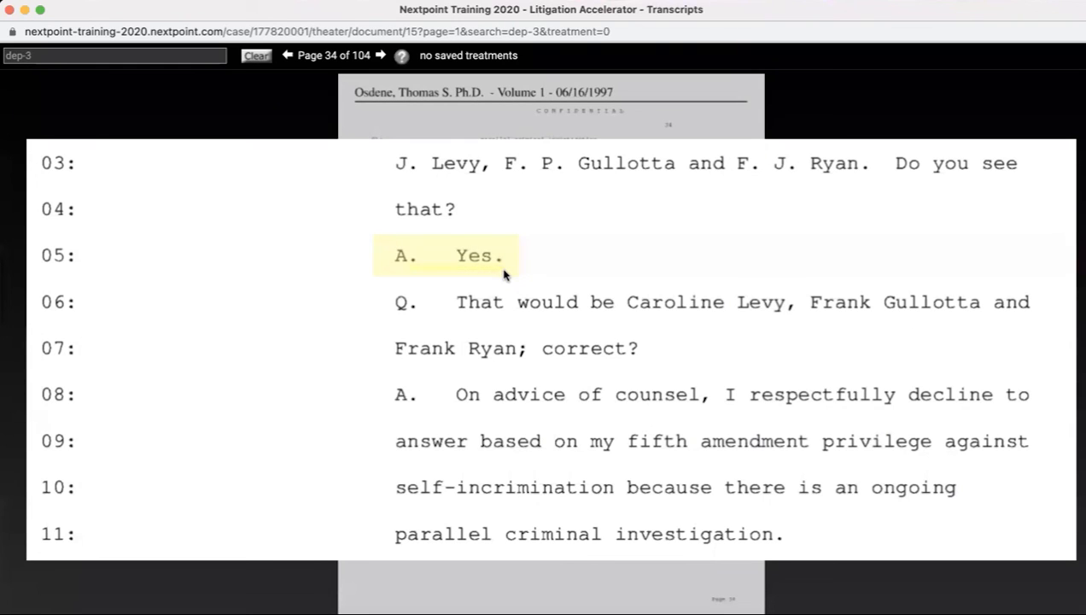
pyautogui.moveTo(396, 266); pyautogui.dragTo(501, 267)
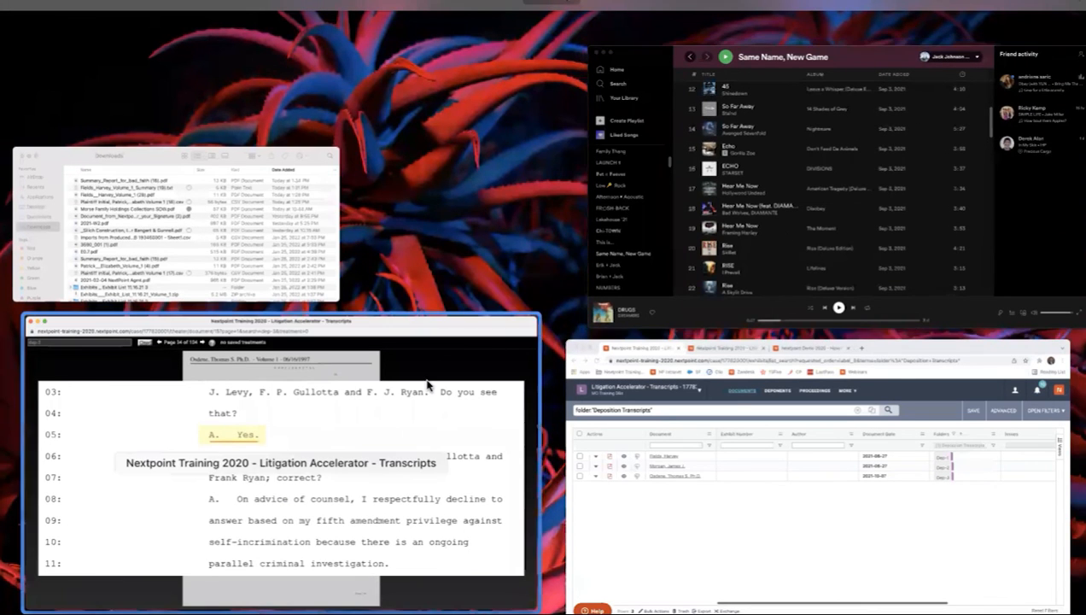
pyautogui.click(303, 450)
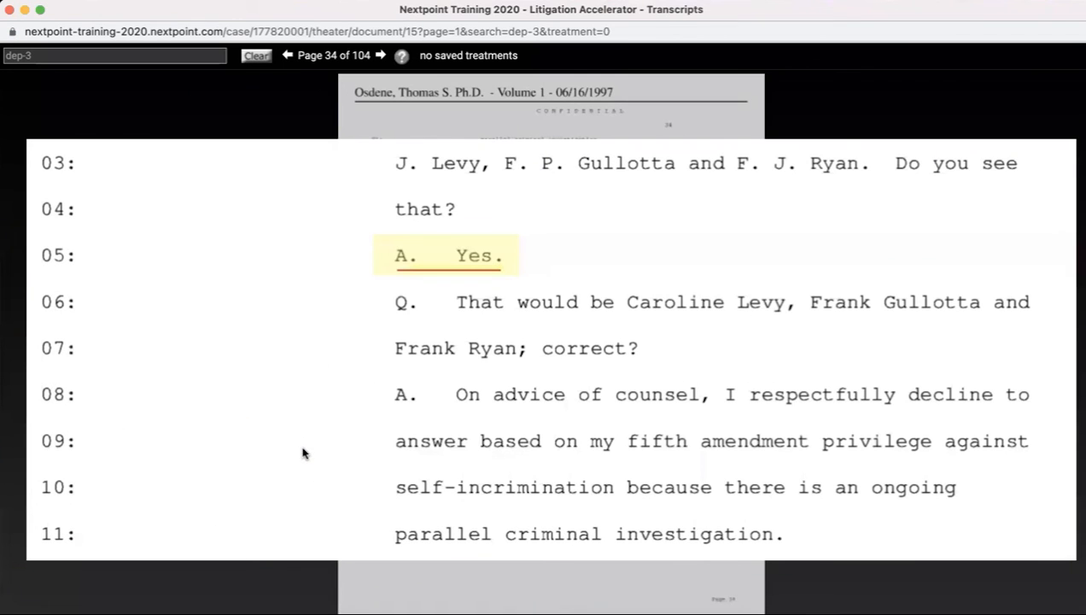